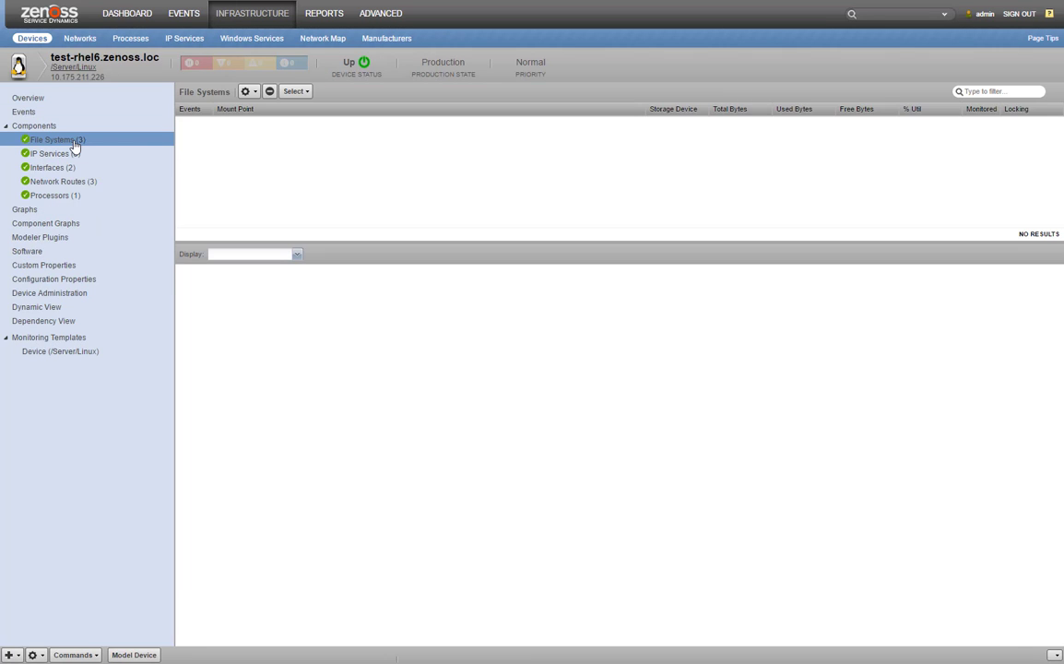
- Select the / file system row and switch its Display view to Templates to show FileSystem
left_click(244, 129)
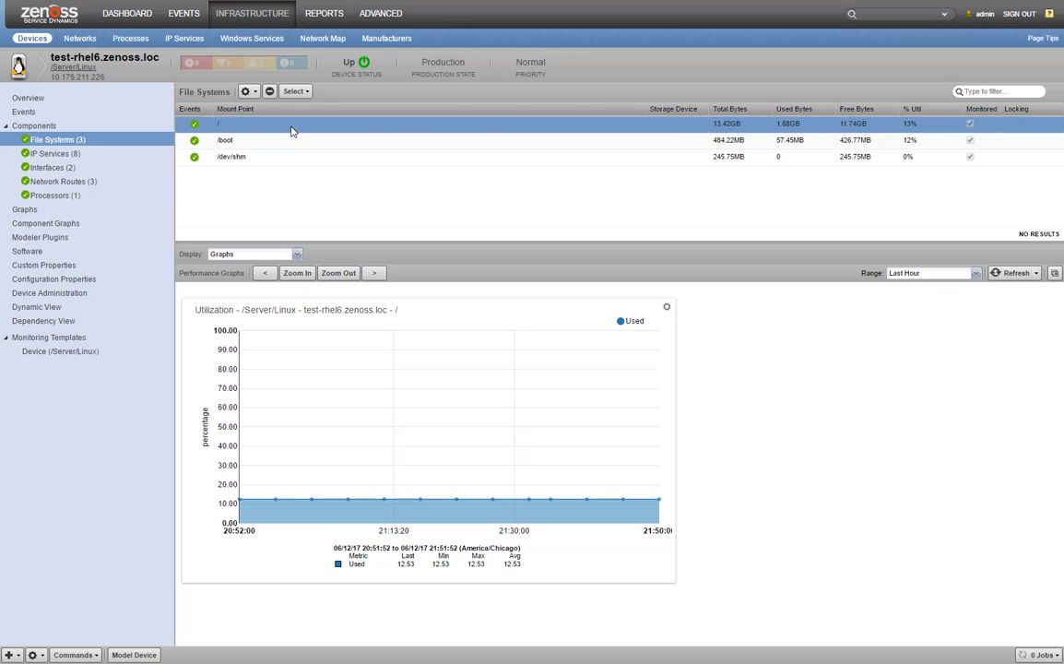
left_click(285, 254)
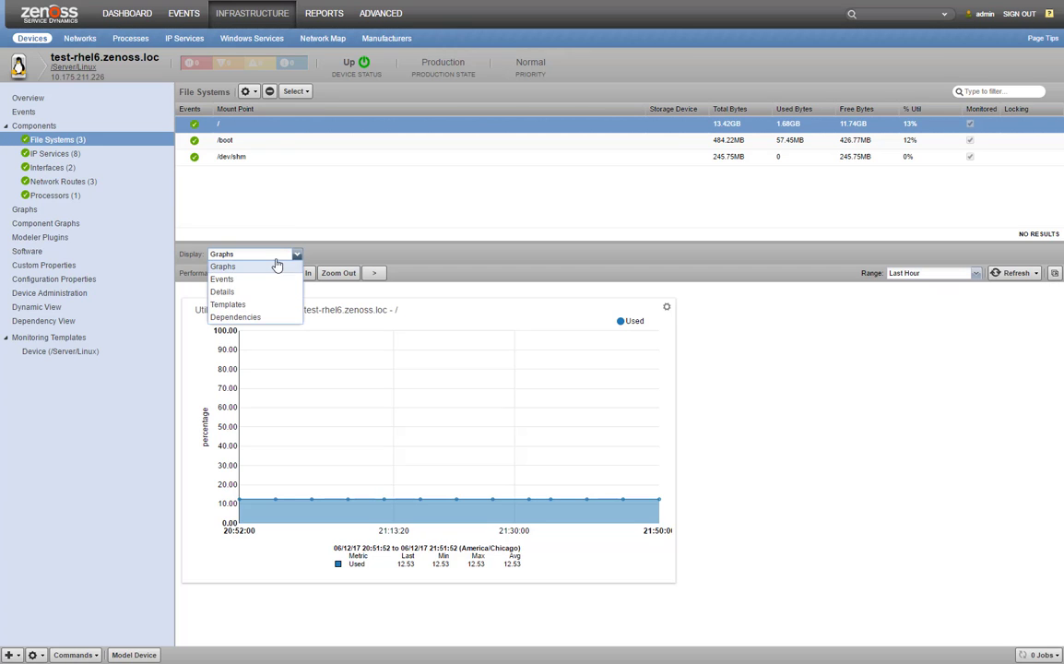
left_click(244, 304)
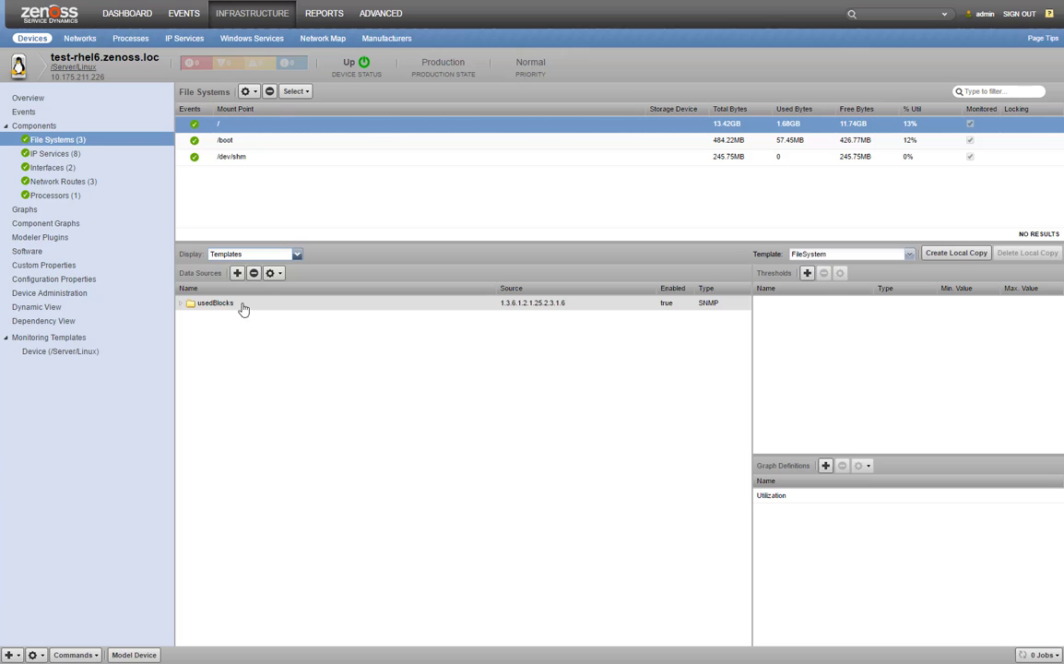
- Use Create Local Copy beside the Template field to copy FileSystem for the / file system
left_click(939, 254)
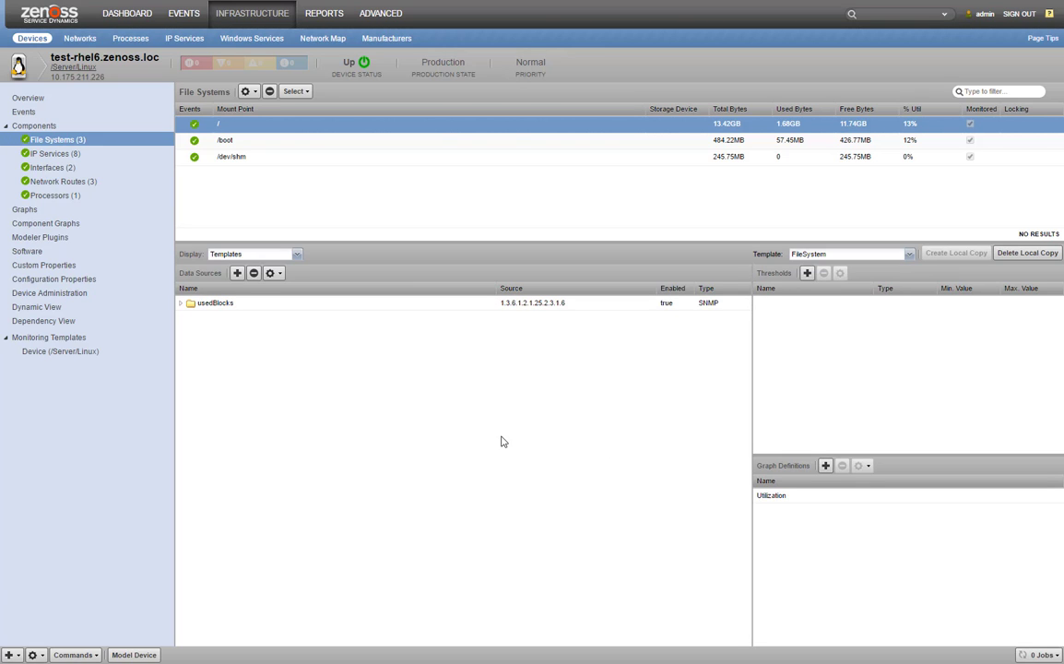
- Create a threshold named '90 Percent Utilized' of type MinMaxThreshold in the Thresholds panel
left_click(807, 274)
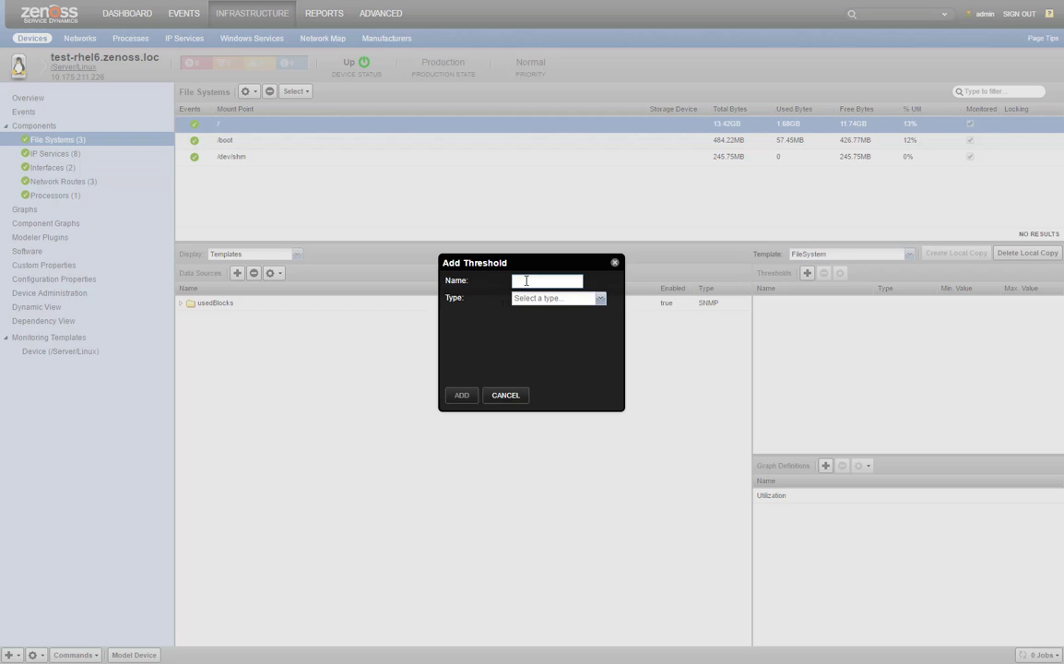
type("90 Percent Utilized")
left_click(580, 299)
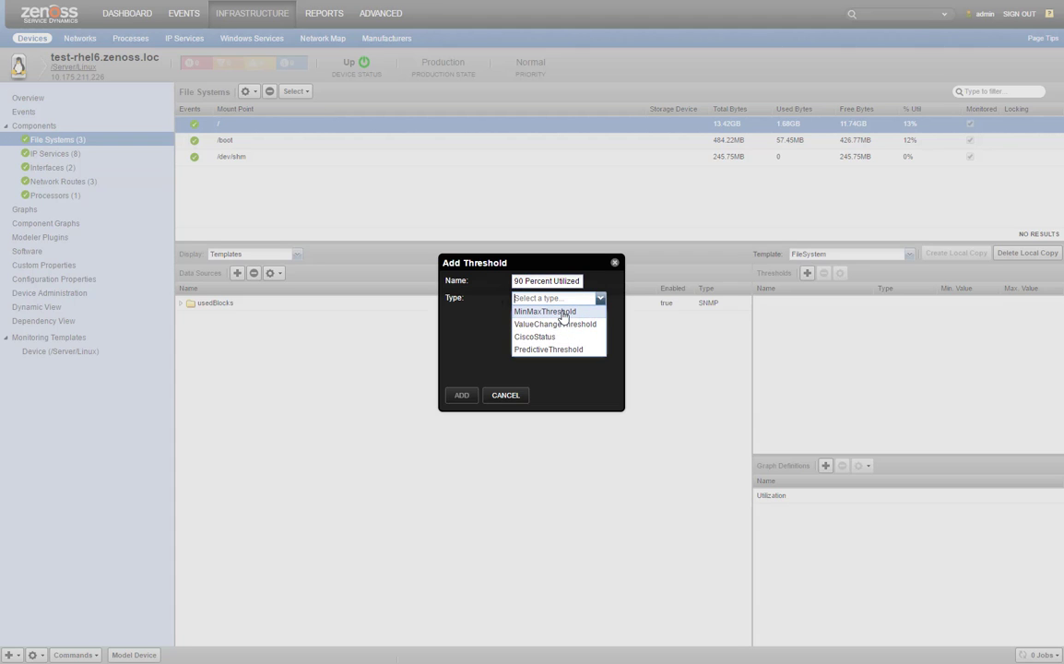
left_click(563, 313)
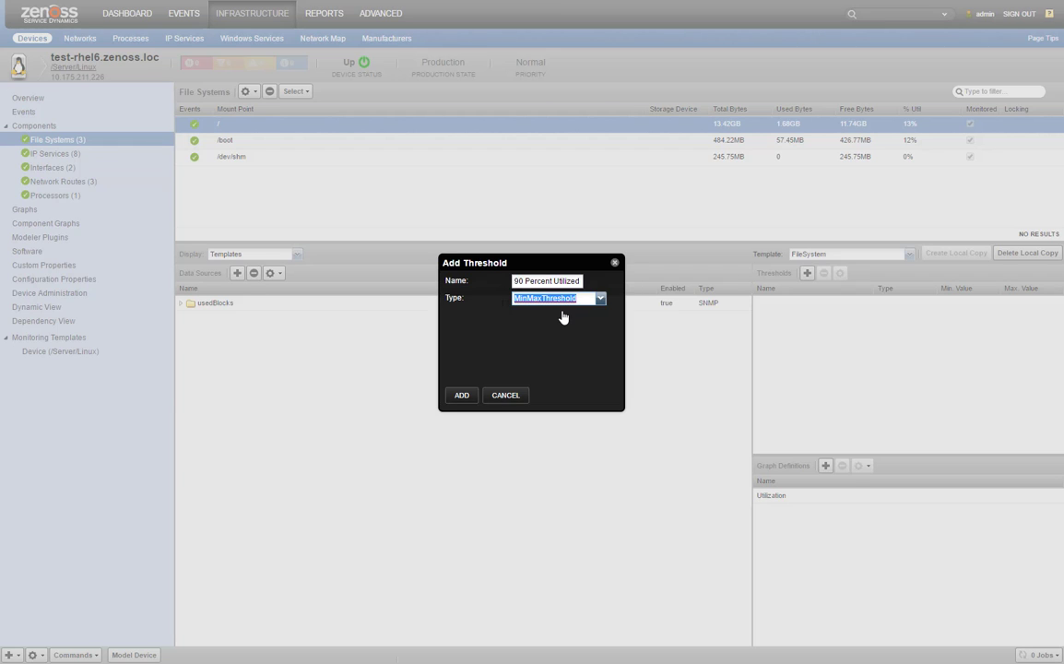
left_click(461, 394)
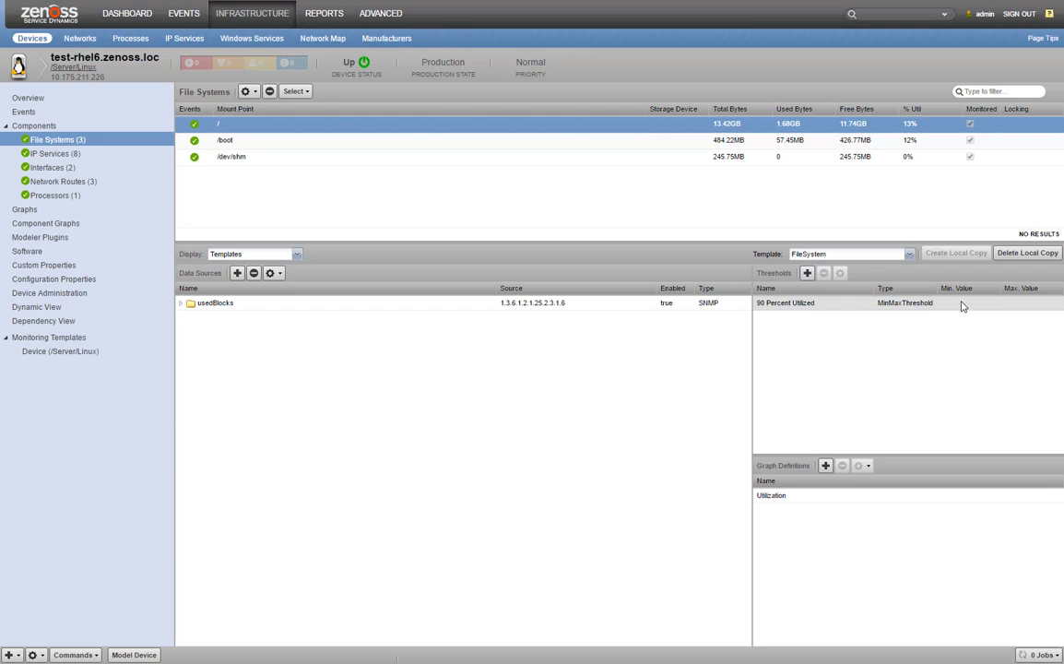
- Open the 90 Percent Utilized threshold and paste a capacity warning description
double_click(1022, 306)
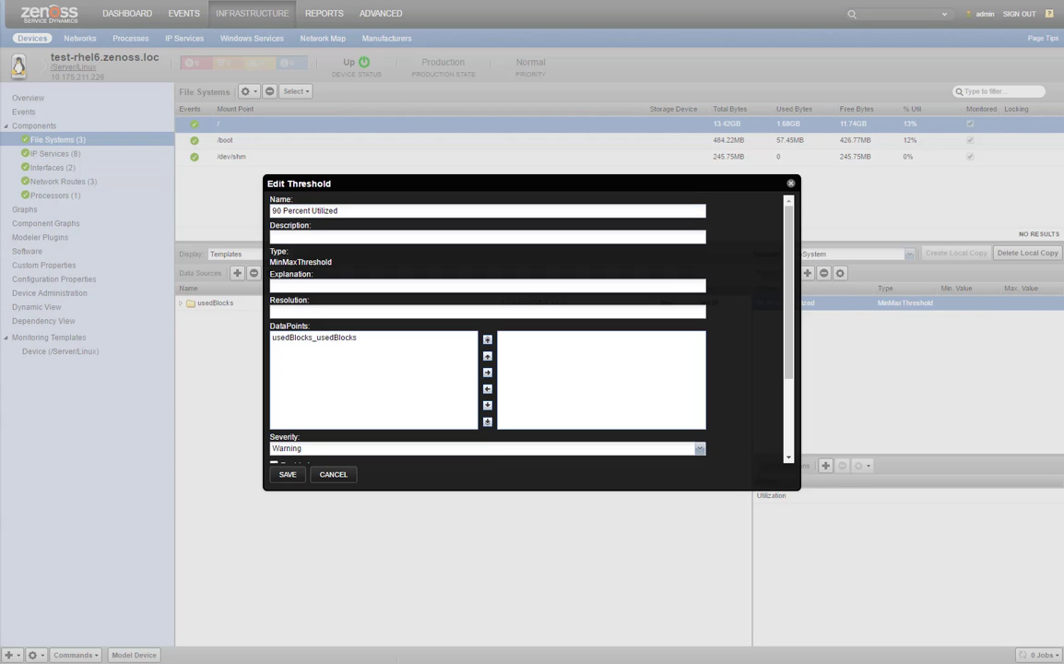
left_click(346, 237)
key("ctrl+v")
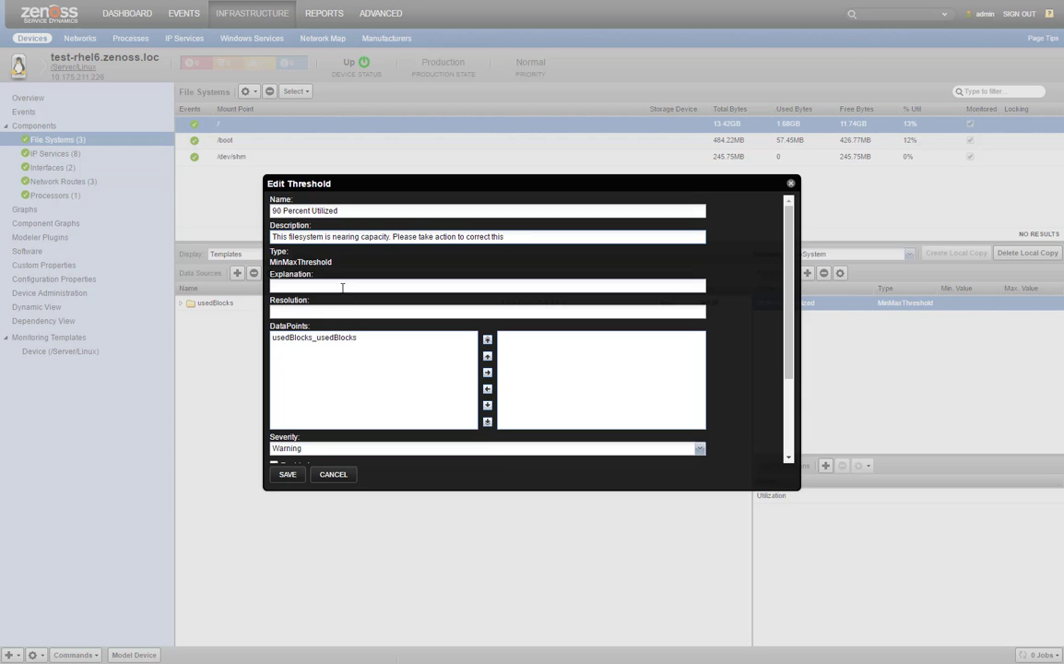
left_click(340, 313)
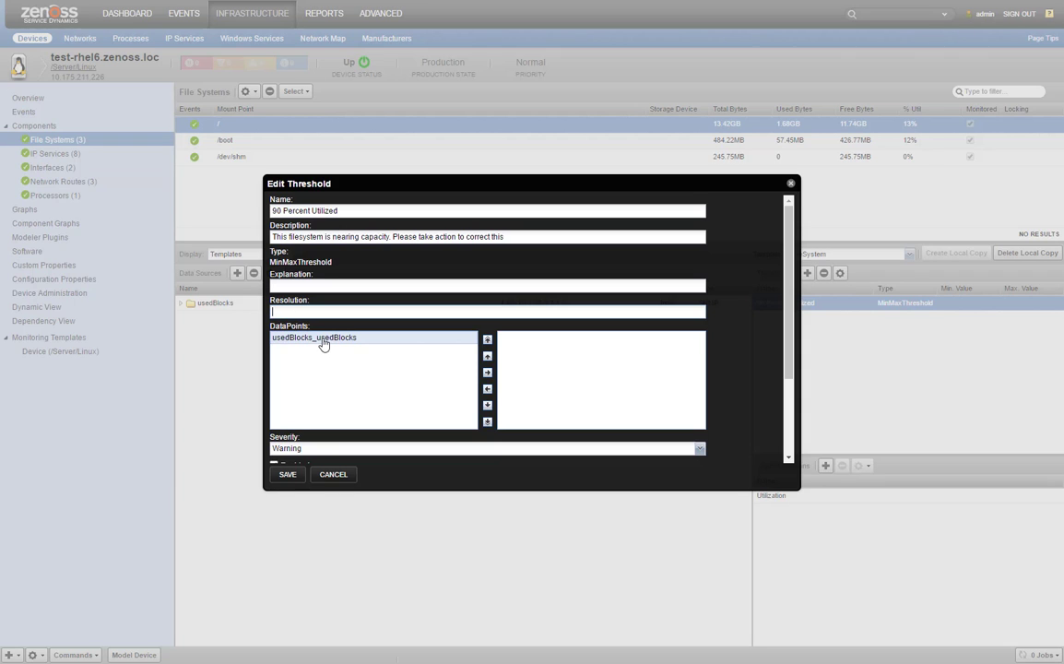
- Add data point usedBlocks_usedBlocks, set severity to Error and event class to /Perf/Filesystem
double_click(322, 338)
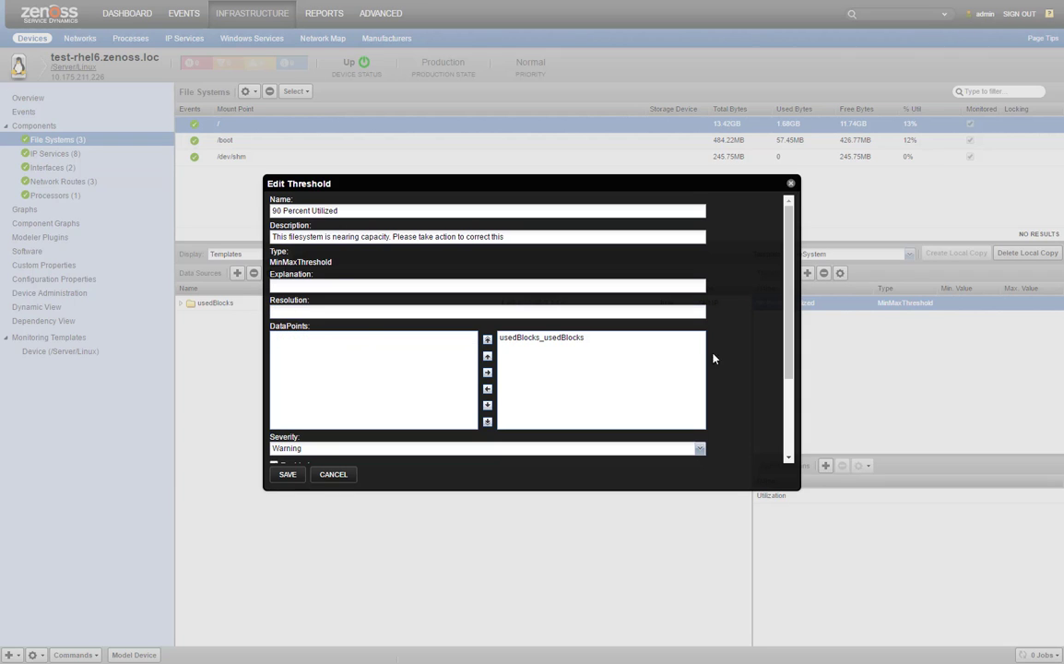
scroll(789, 421, "down", 3)
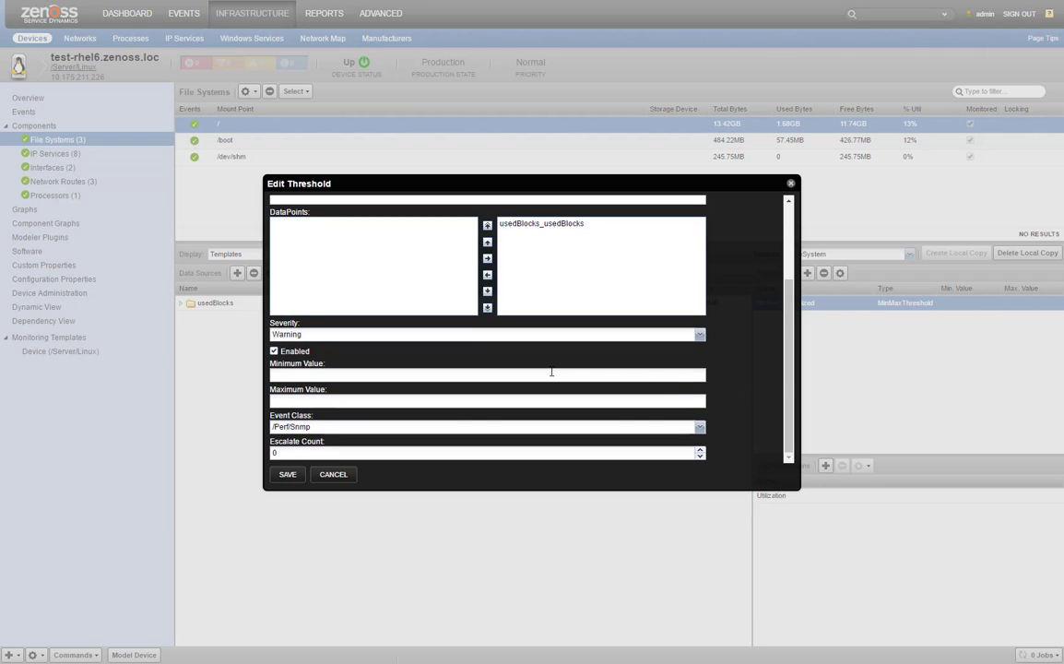
left_click(464, 337)
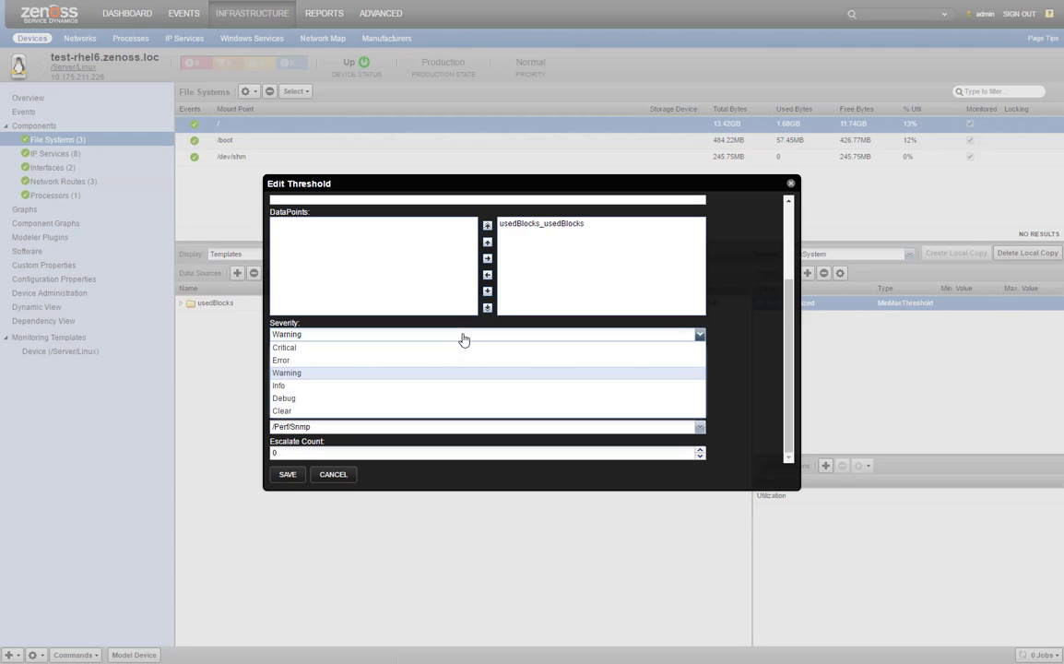
left_click(351, 362)
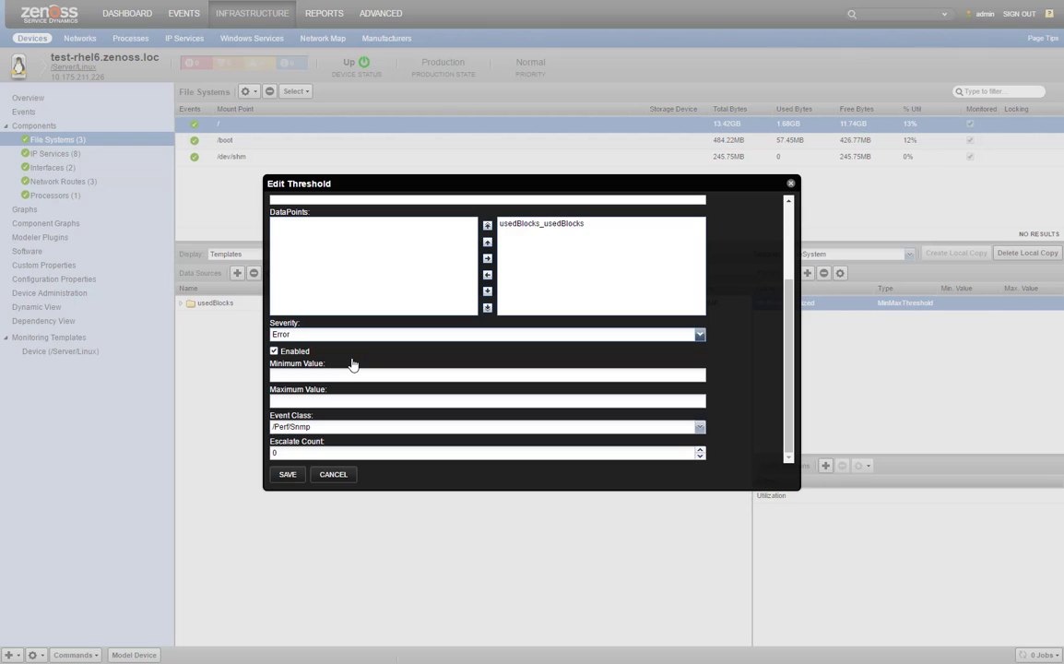
left_click(360, 426)
left_click(700, 427)
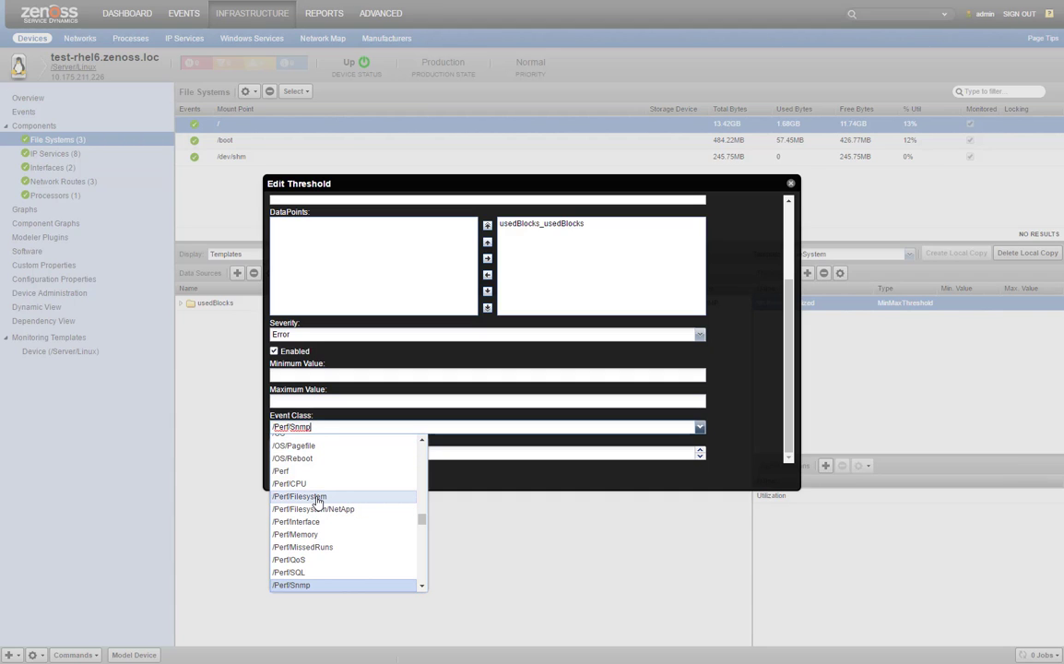
left_click(316, 499)
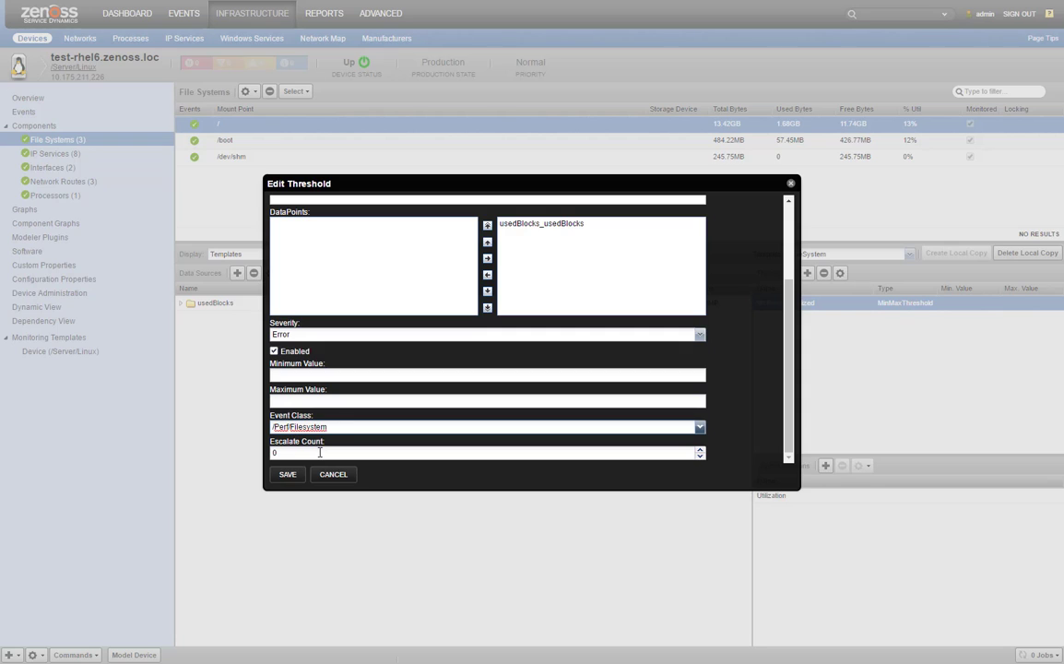
left_click(320, 452)
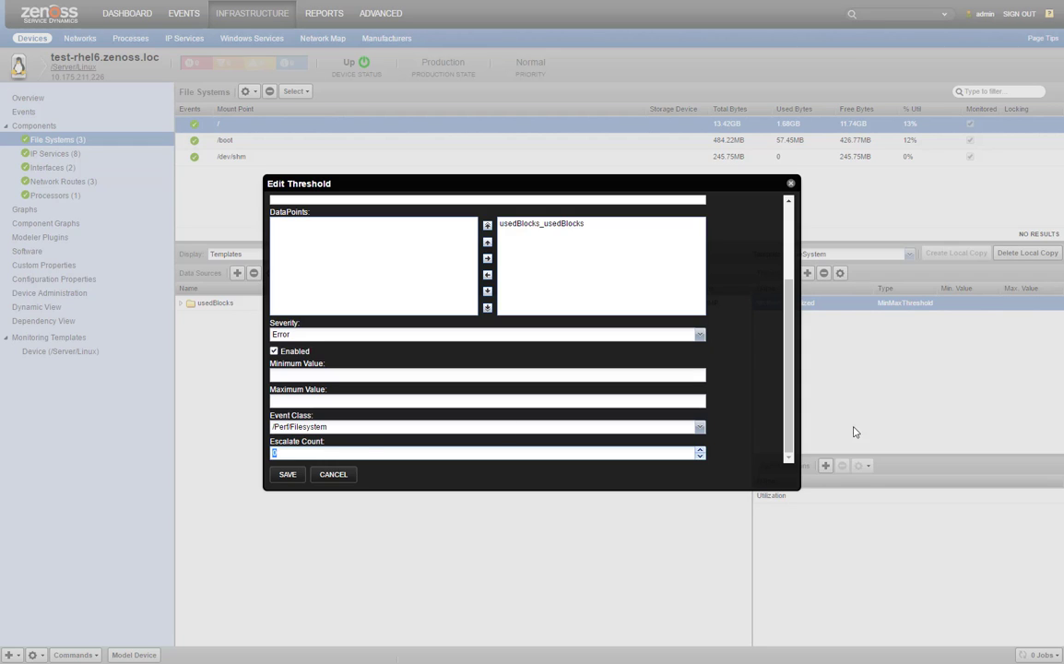
- Enter maximum value here.getTotalBlocks() * .9 and save the threshold
left_click(375, 402)
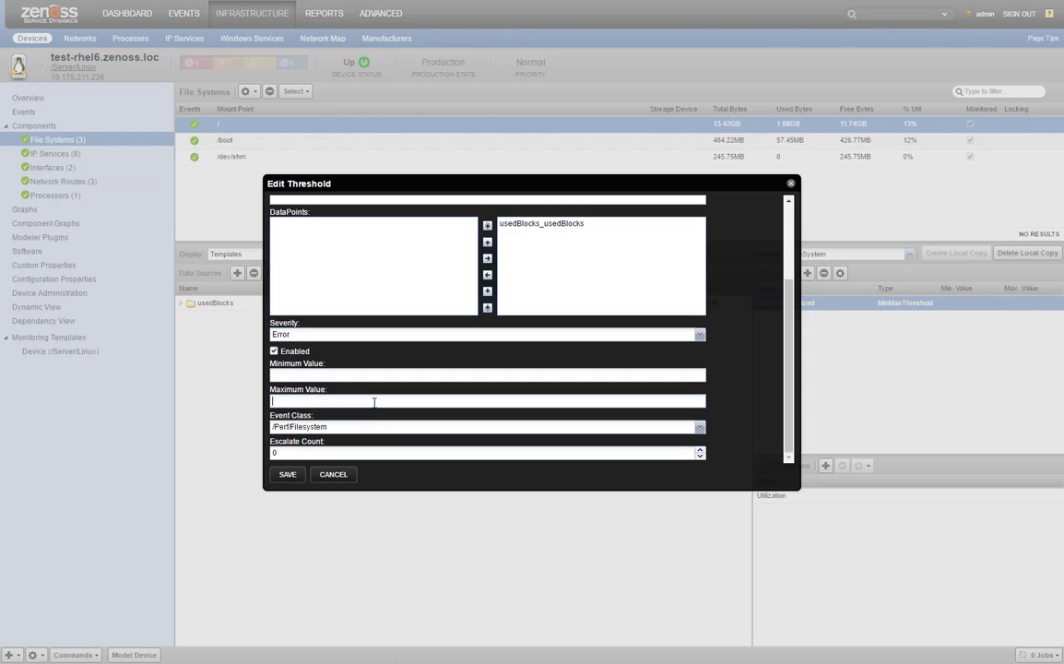
type("here")
type(".getTotalBlocks()")
type("*")
type(".9")
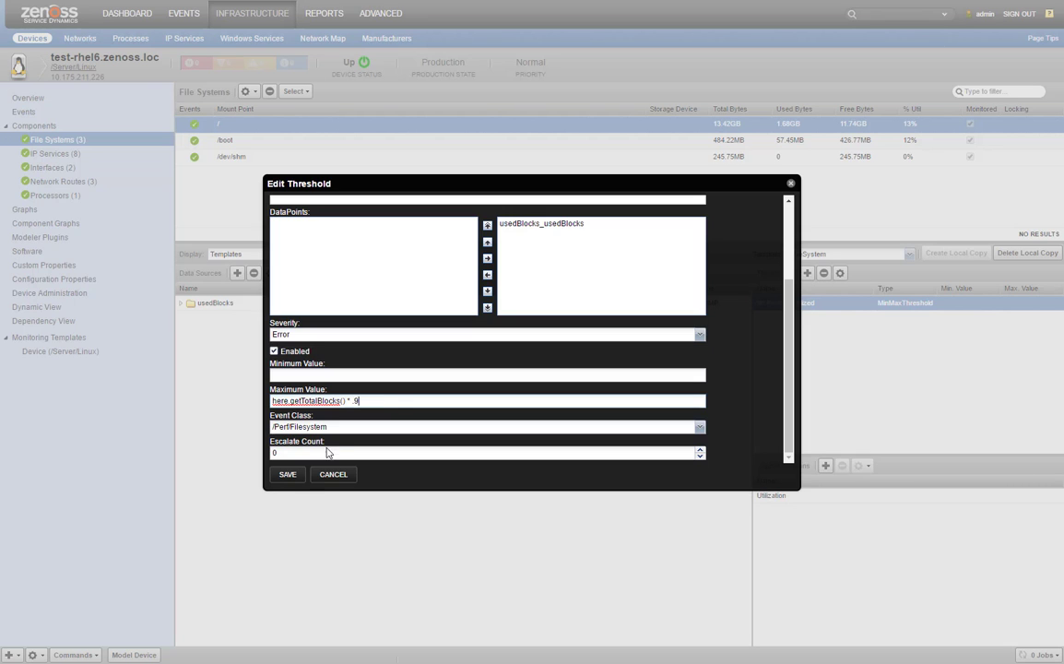
left_click(290, 476)
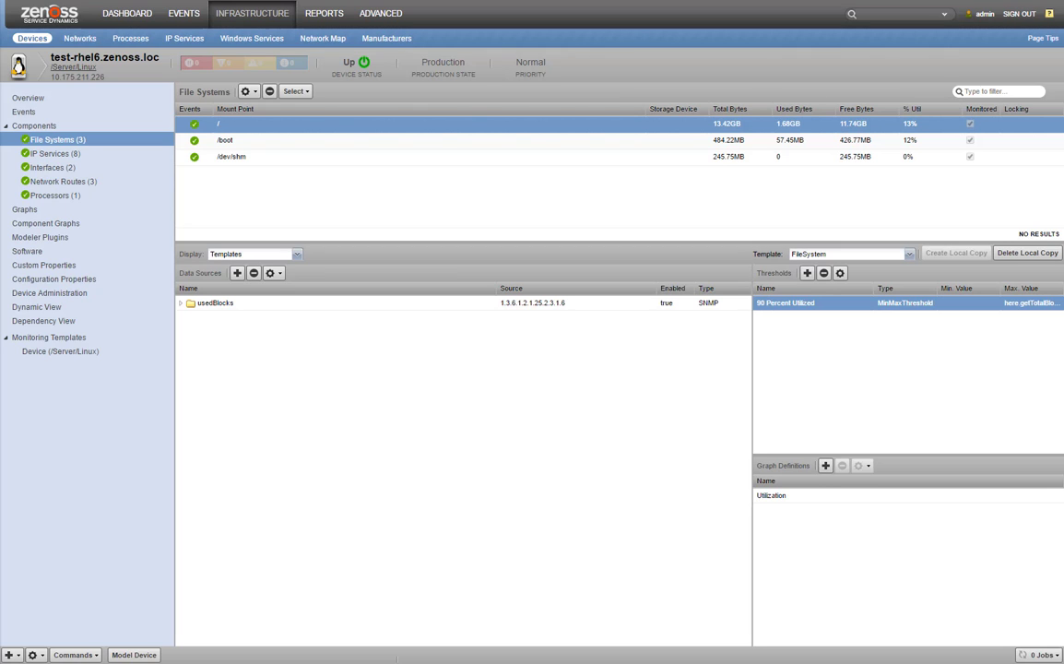
- View the / file system's utilization graph, then return to the Templates view
left_click(233, 254)
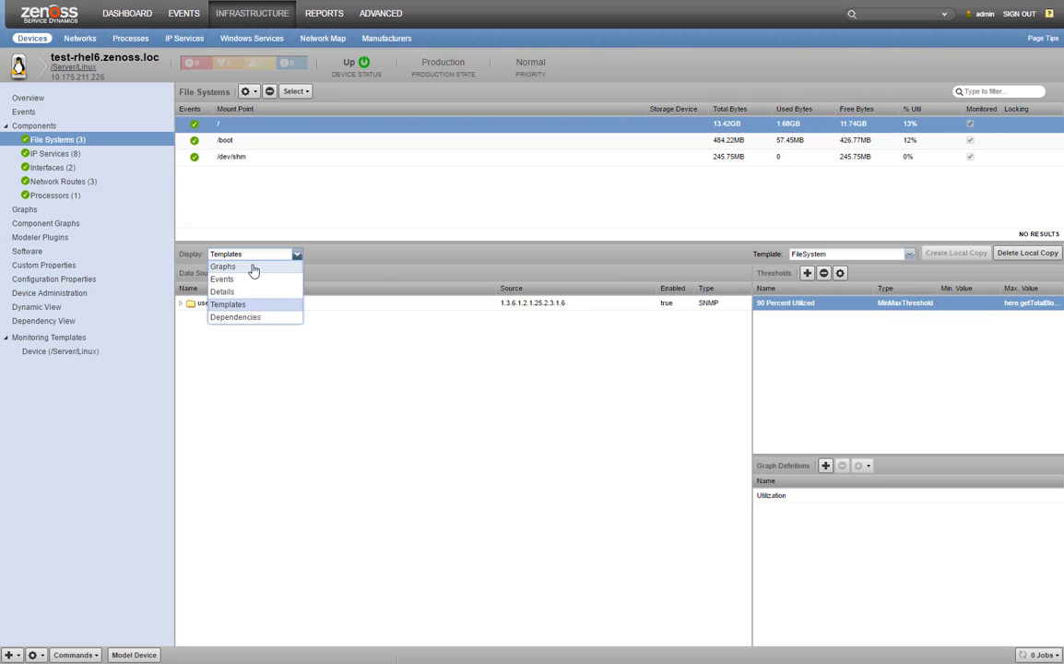
left_click(254, 267)
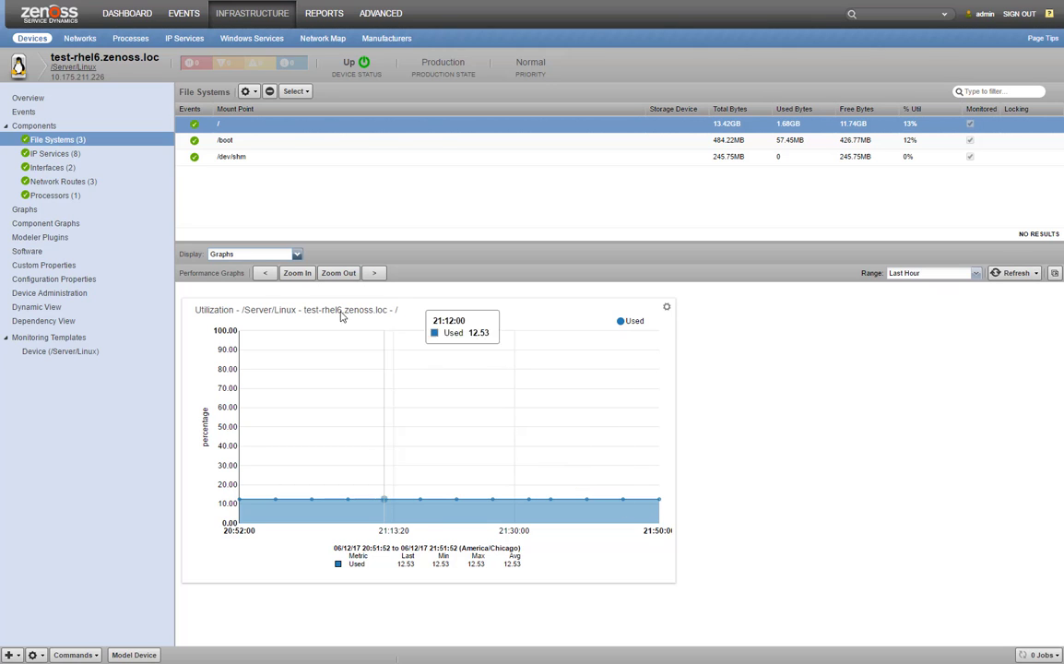
left_click(297, 253)
left_click(240, 306)
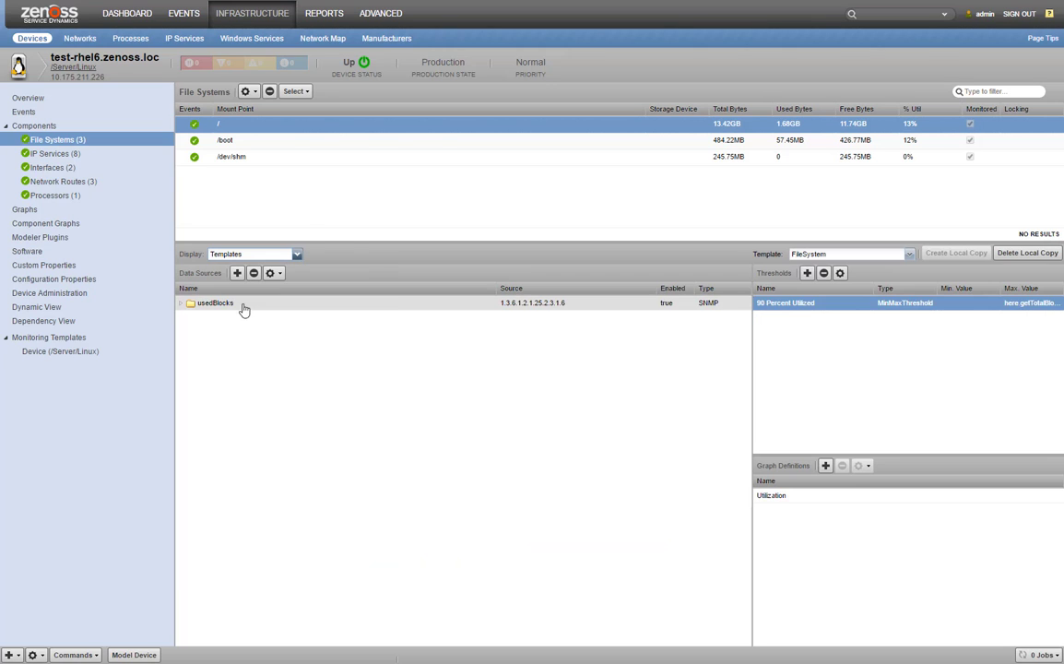
- Reopen the threshold, change the maximum value to here.getTotalBlocks() * .1, and save
left_click(788, 306)
double_click(788, 309)
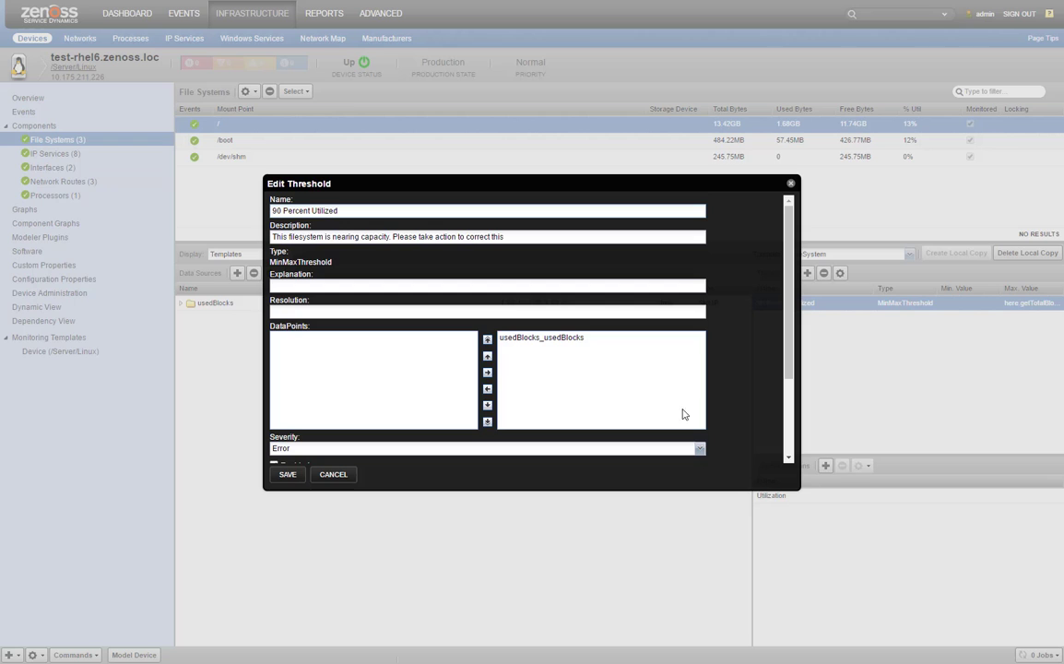
left_click(788, 445)
left_click(788, 446)
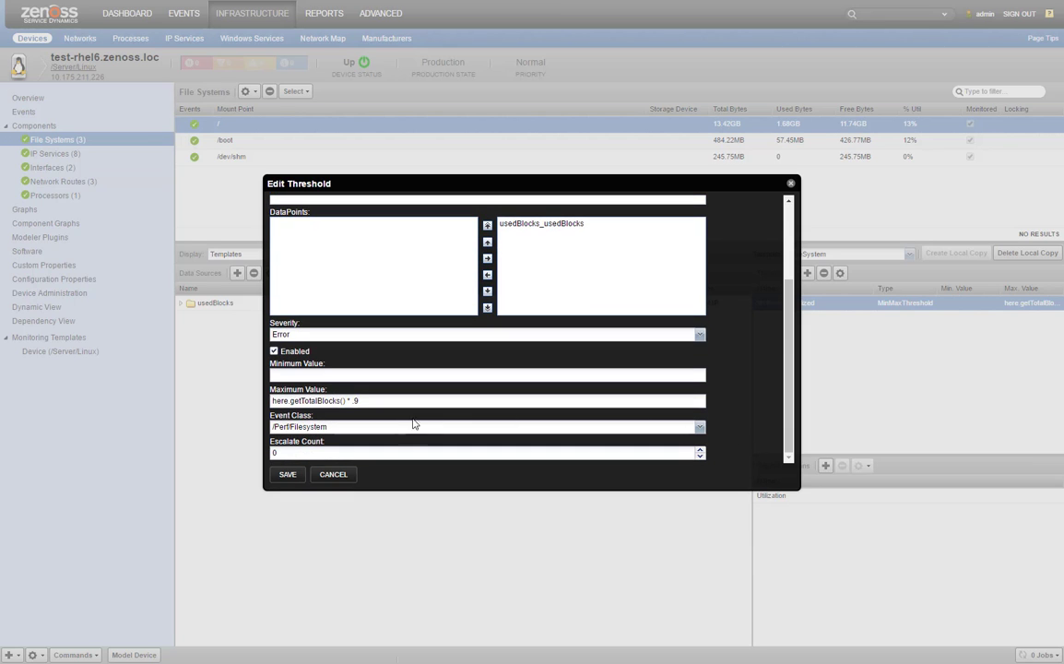
left_click(396, 402)
key("BackSpace")
type("1")
left_click(296, 477)
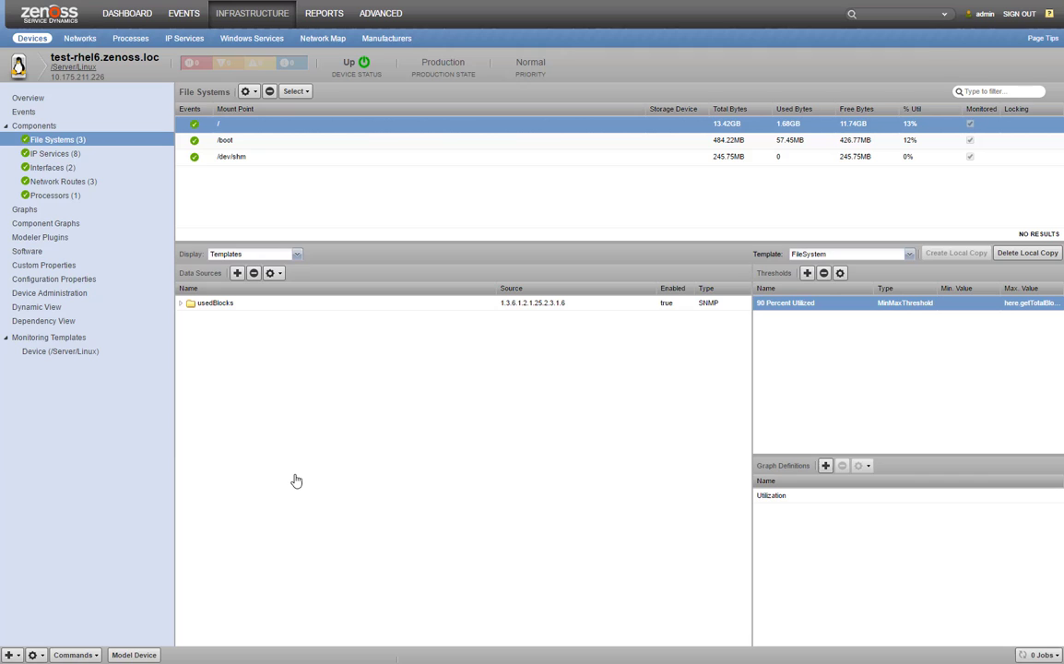
- Open the device's Events list to see the 90 Percent Utilized exceeded event
left_click(57, 113)
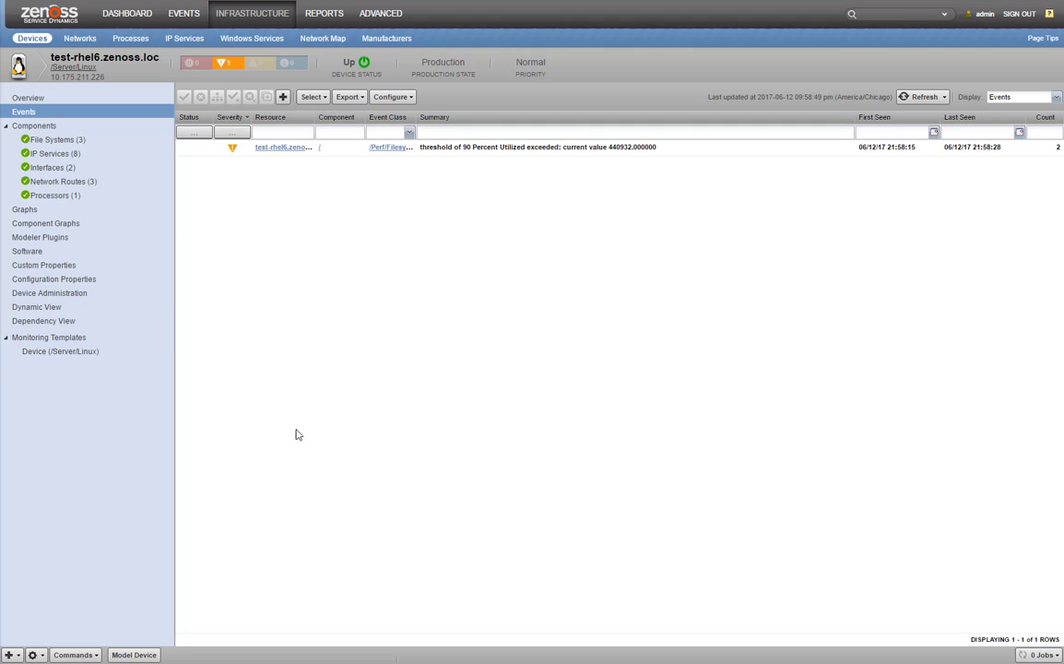
- From File Systems, reopen the threshold, restore maximum to here.getTotalBlocks() * .9, and save
left_click(74, 140)
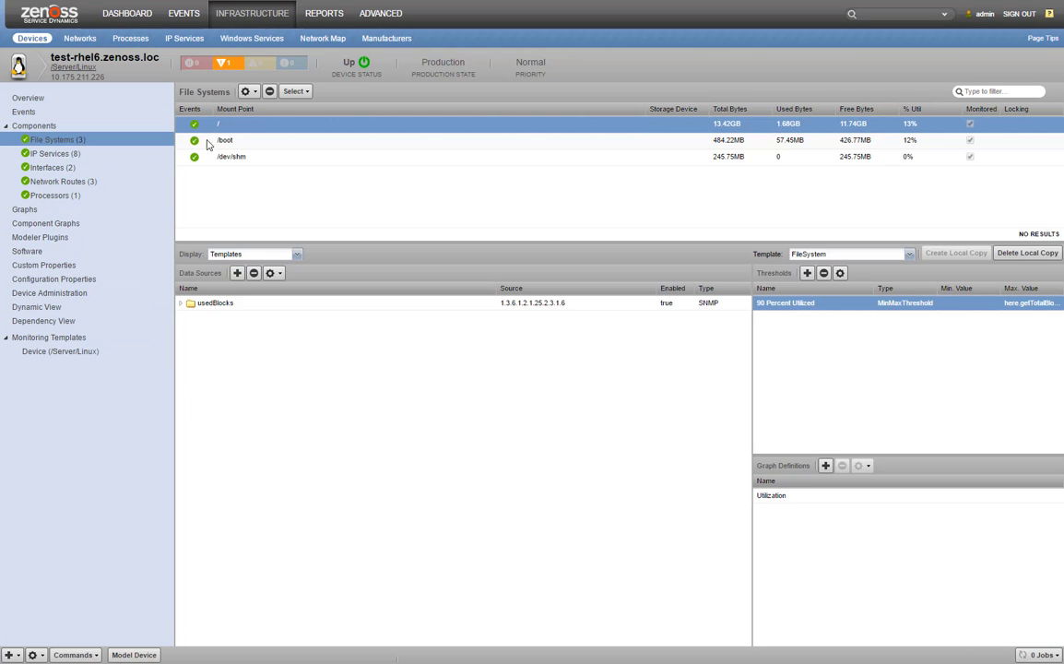
double_click(785, 305)
scroll(788, 445, "down", 3)
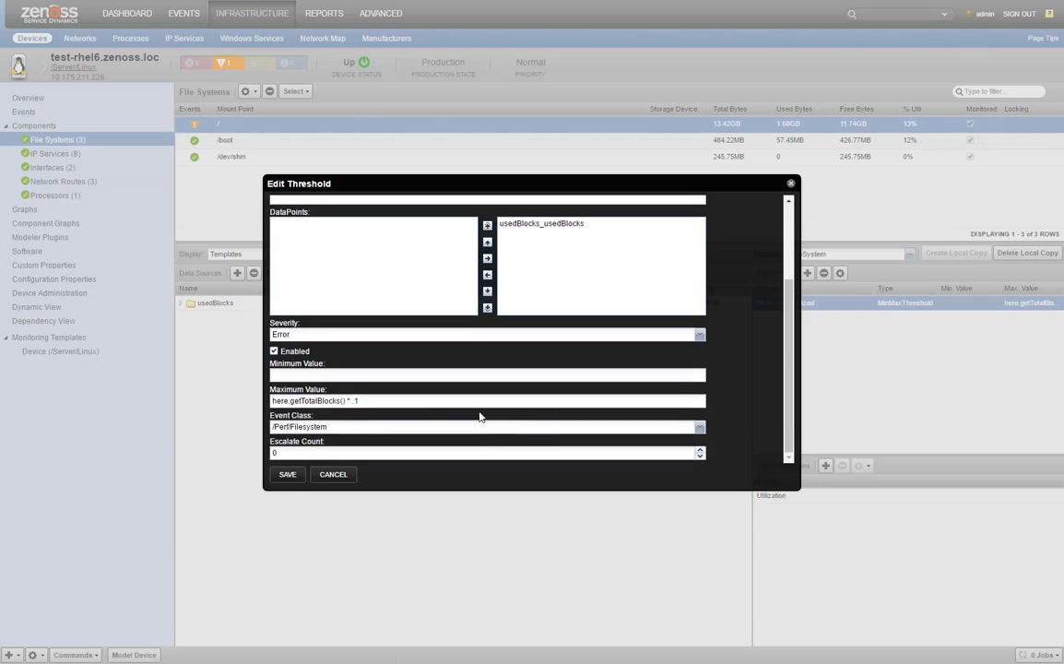
left_click(425, 399)
type("9")
left_click(287, 474)
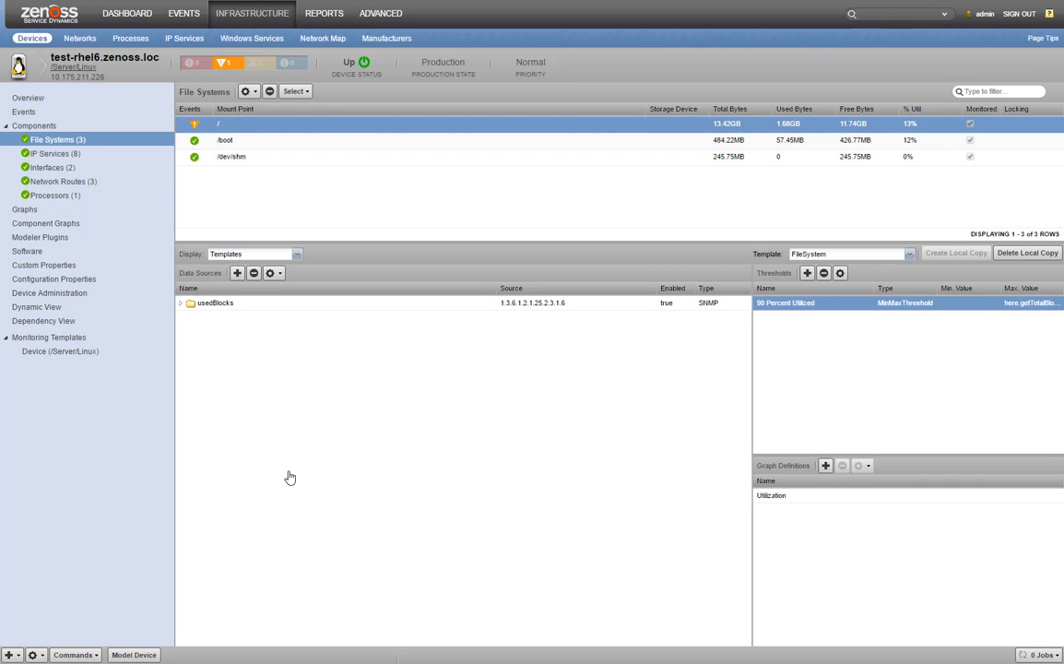